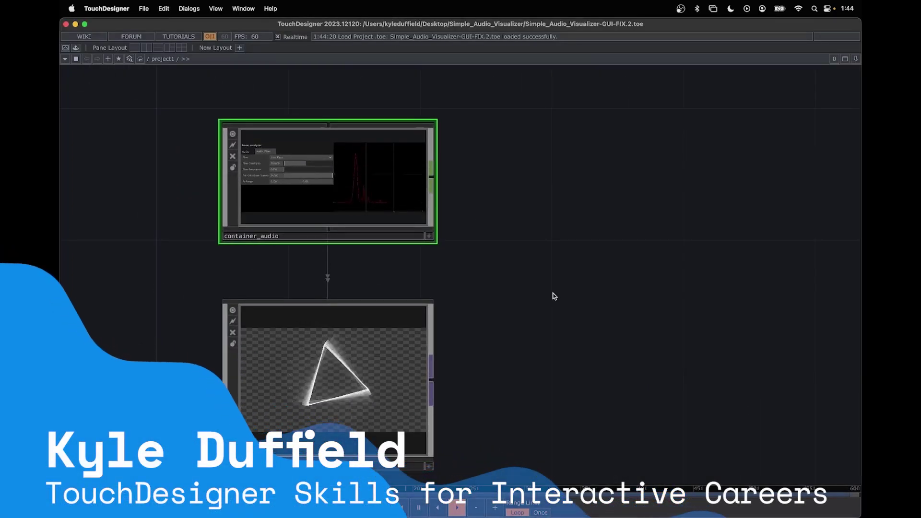
Step: Delete the container_audio component from the project1 network
scroll(339, 185, up, 5)
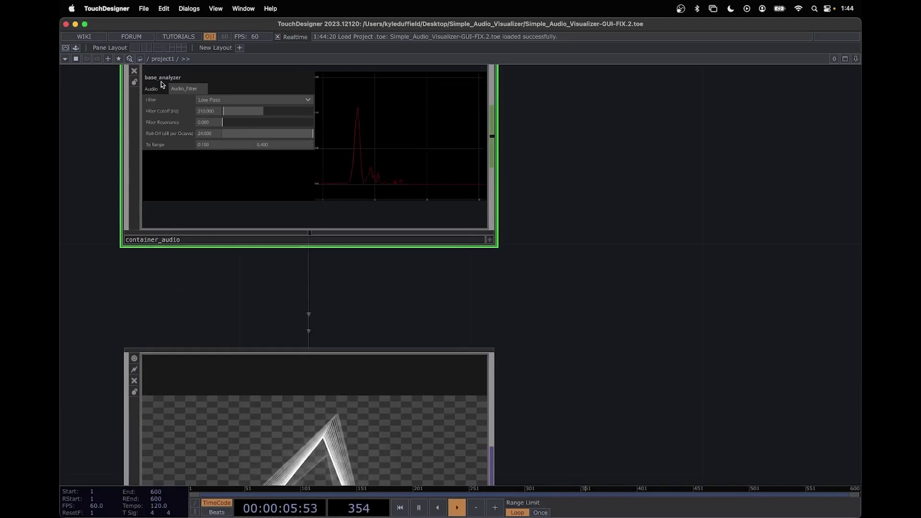
scroll(288, 256, down, 4)
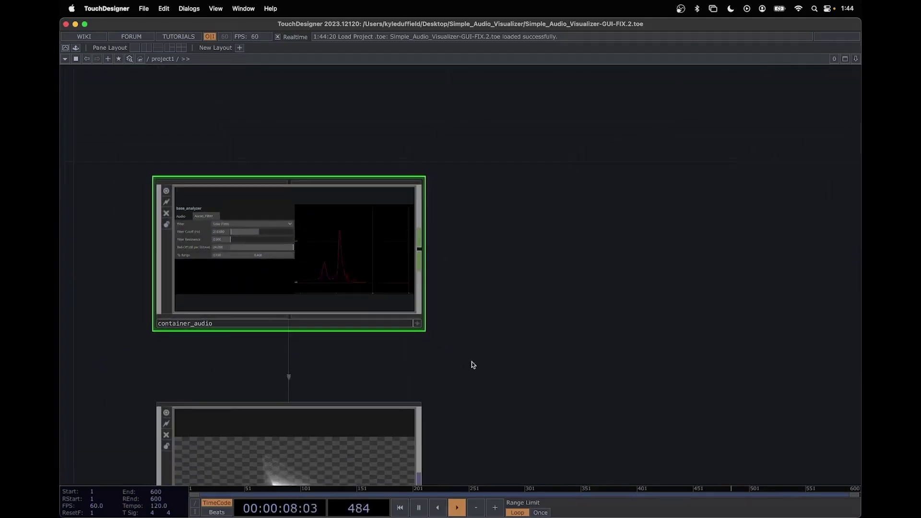
drag(496, 453, 575, 285)
scroll(575, 285, down, 3)
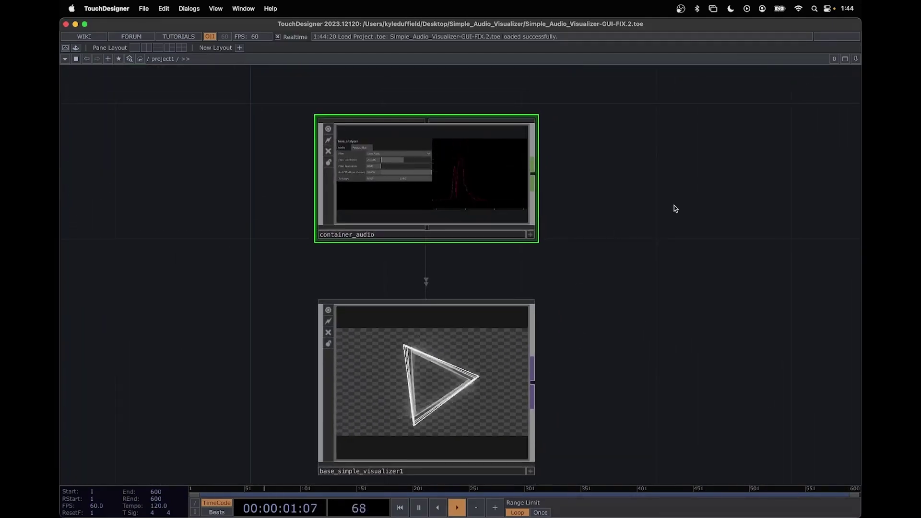
key(Delete)
Step: Place the audioAnalysis component from the palette's Tools folder above the visualizer and close the palette
click(75, 48)
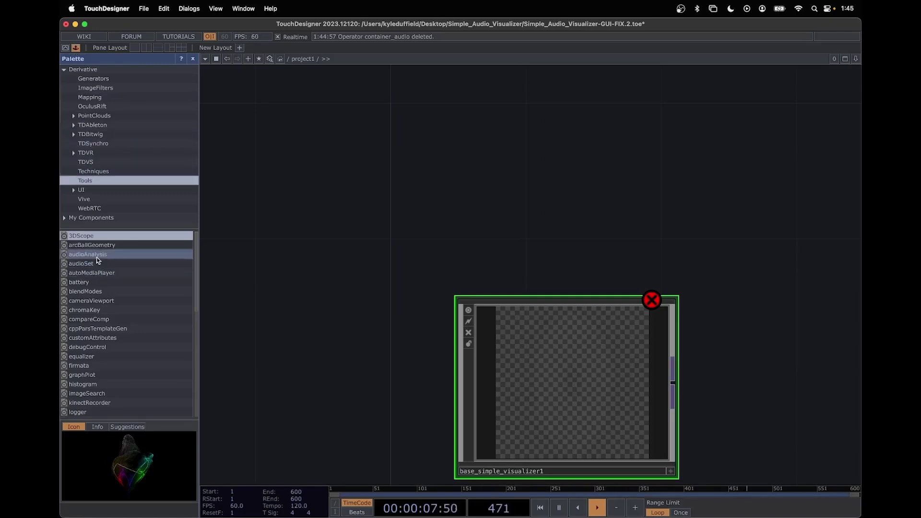
drag(396, 237, 396, 240)
scroll(527, 247, up, 3)
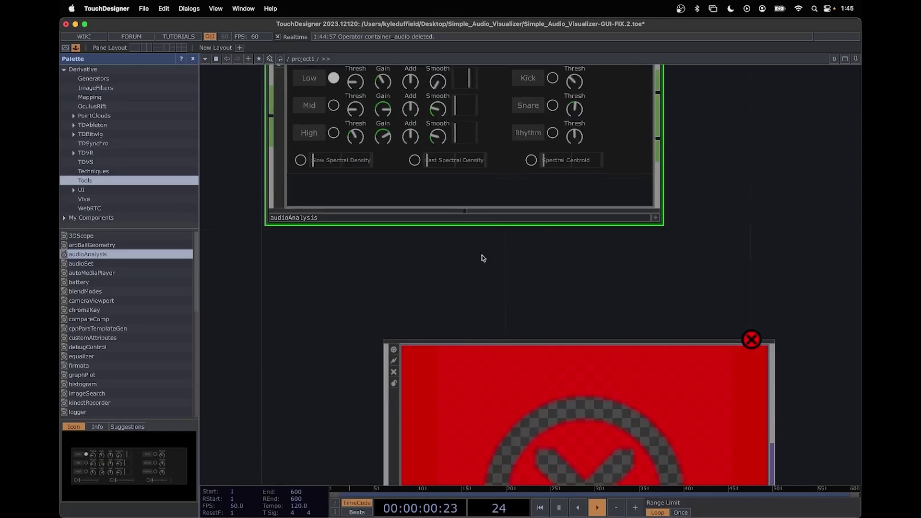
drag(482, 254, 452, 321)
click(192, 58)
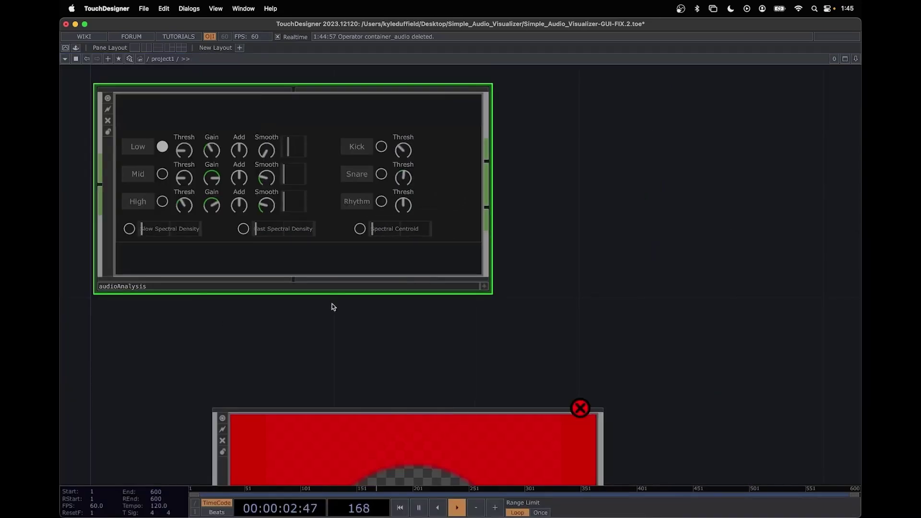
Step: Look inside the audioAnalysis network, return to project1 and attach a Null CHOP to the component's first output
key(i)
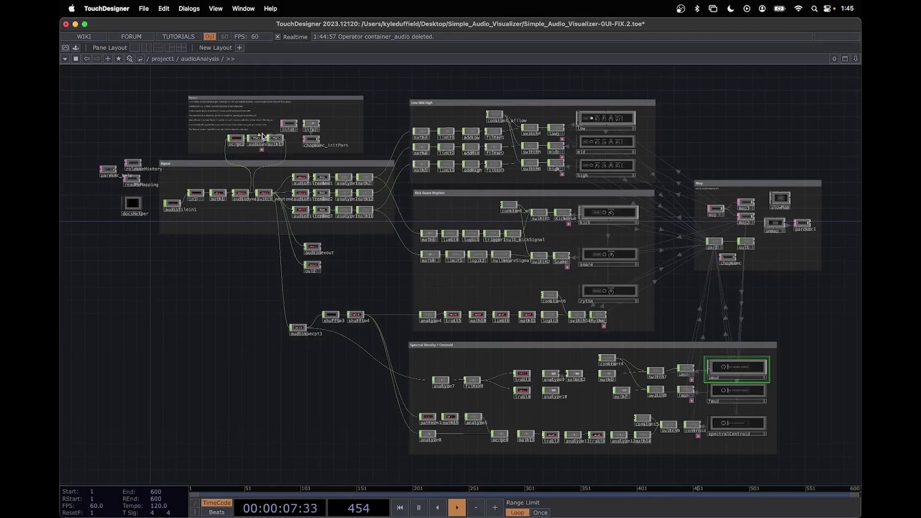
scroll(792, 441, up, 1)
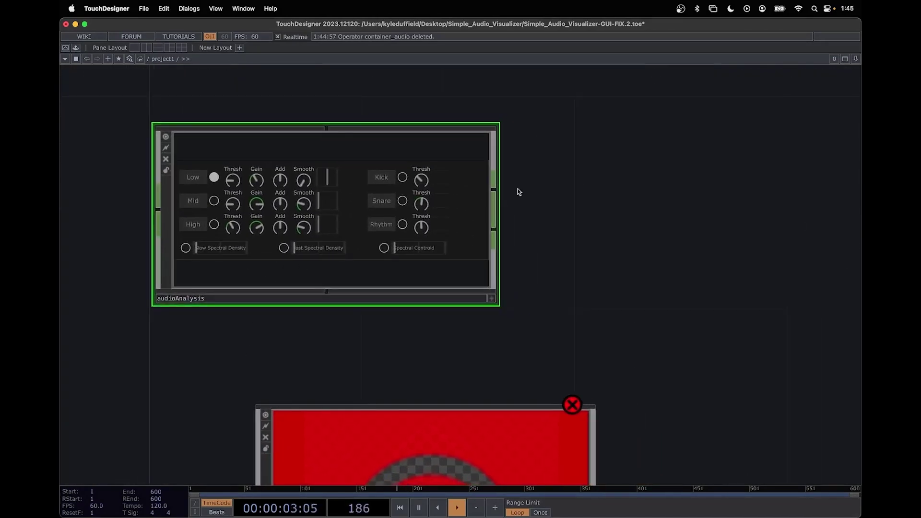
key(Tab)
click(523, 183)
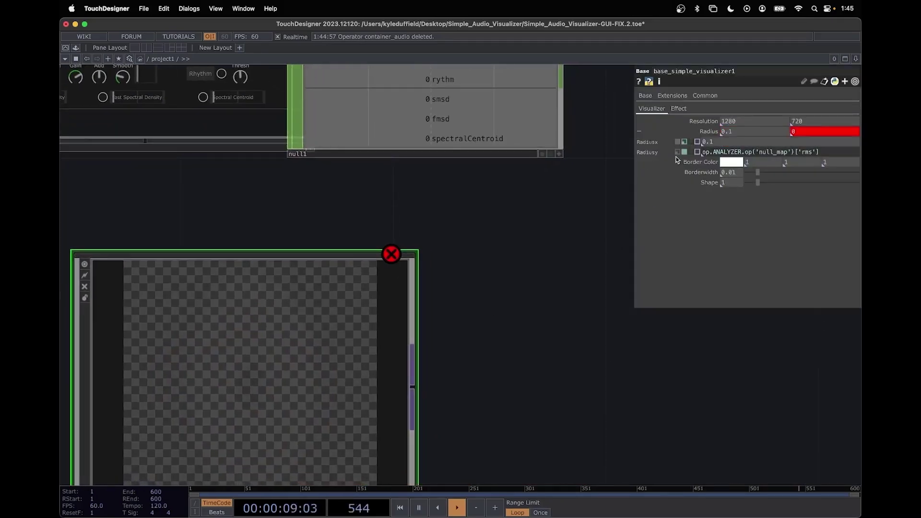
Step: Reset the parameters of base_simple_visualizer1, with both radius values at a constant 0.1 and Shape at 0
right_click(362, 255)
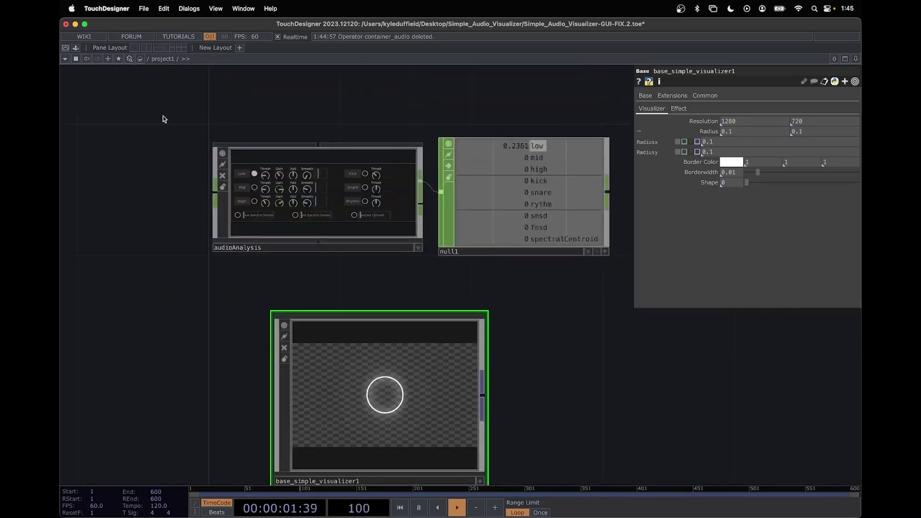
scroll(278, 234, up, 2)
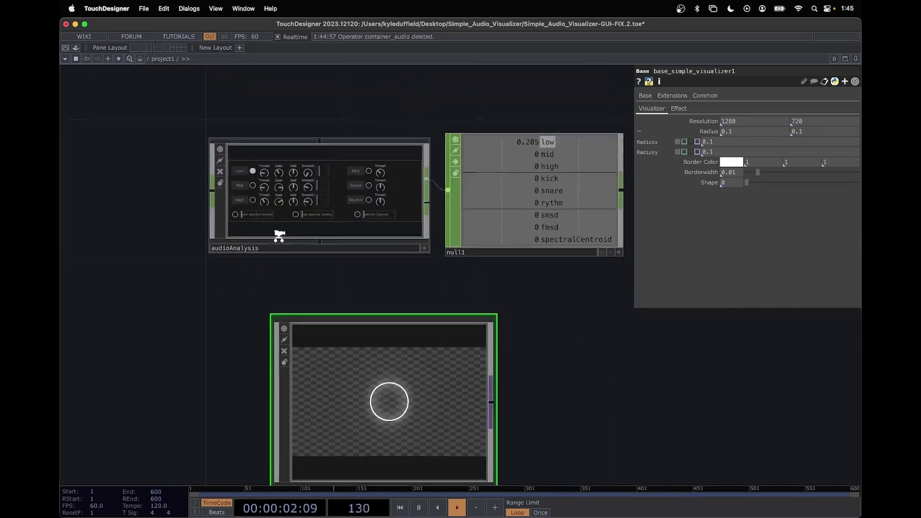
Step: Make the audioAnalysis viewer interactive and turn on its Mid band
click(250, 185)
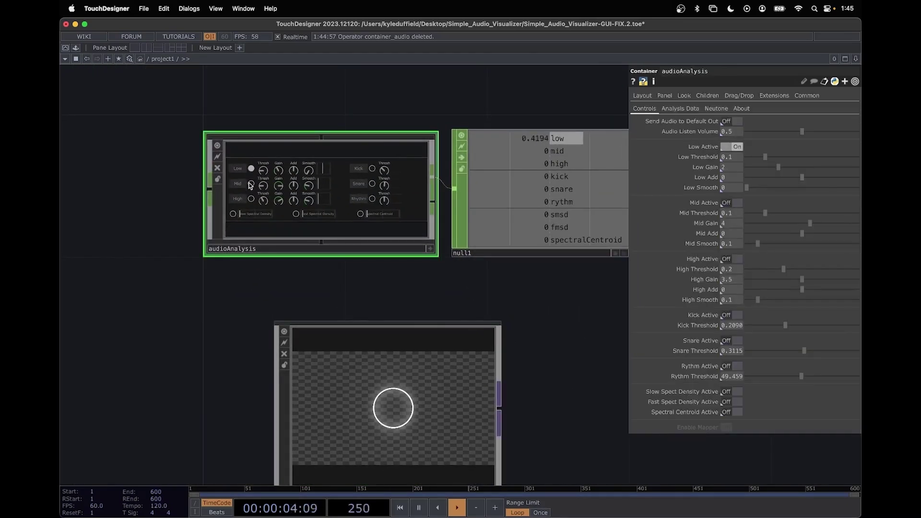
click(430, 248)
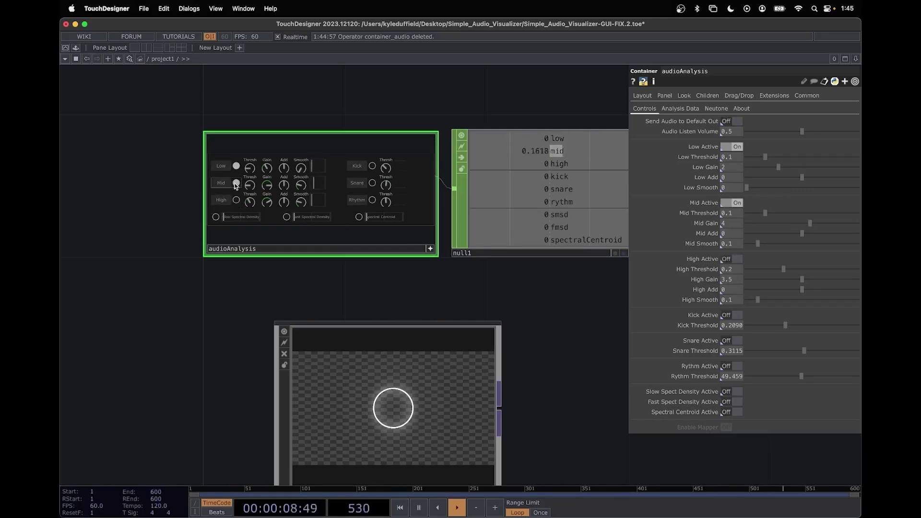
Step: Examine the built-in Audio File In operator feeding the signal chain inside audioAnalysis and return to project1
scroll(236, 186, up, 5)
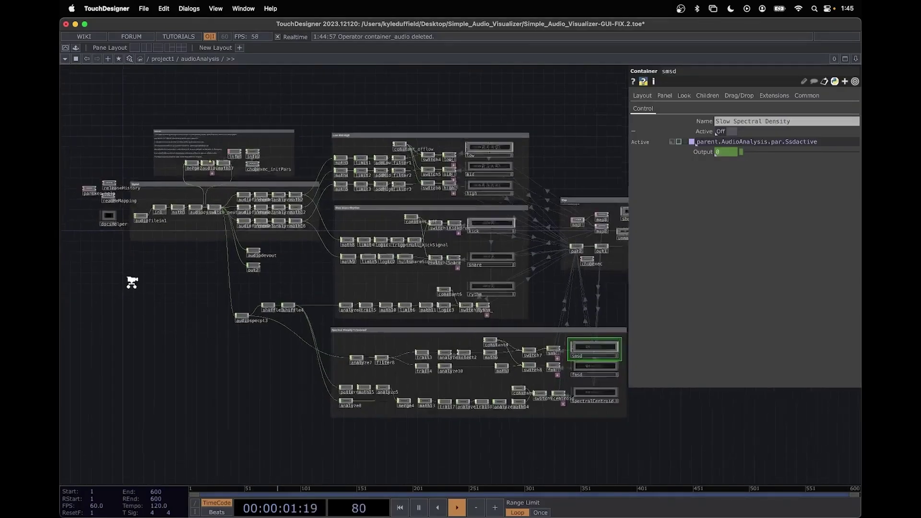
scroll(132, 283, up, 5)
click(397, 226)
drag(505, 409, 327, 384)
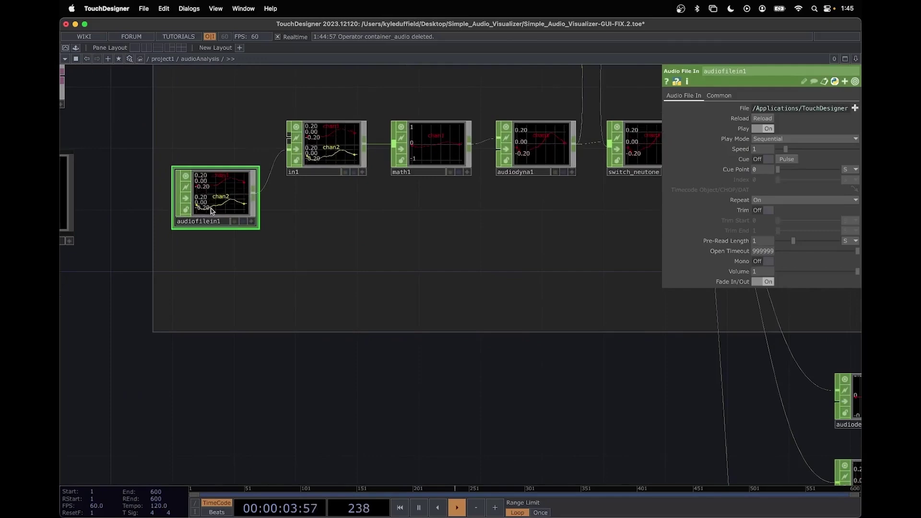
scroll(329, 345, down, 10)
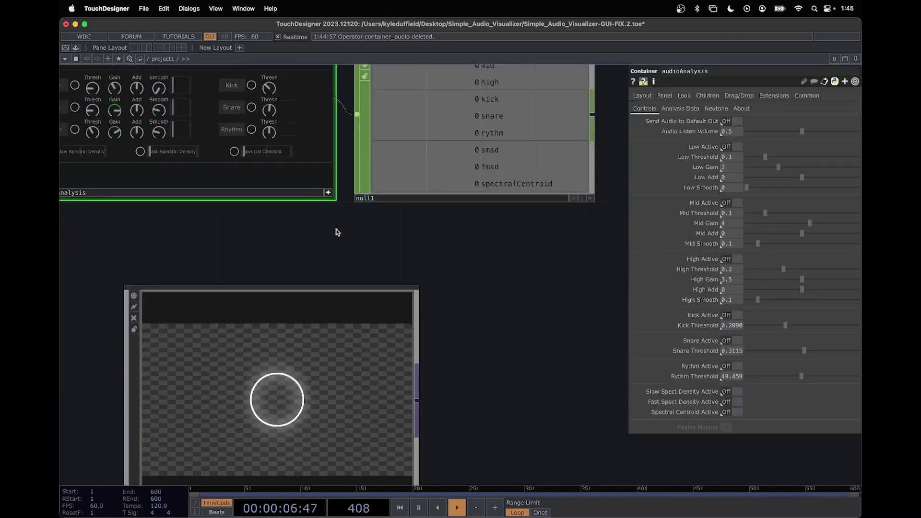
scroll(287, 261, up, 5)
scroll(287, 261, down, 3)
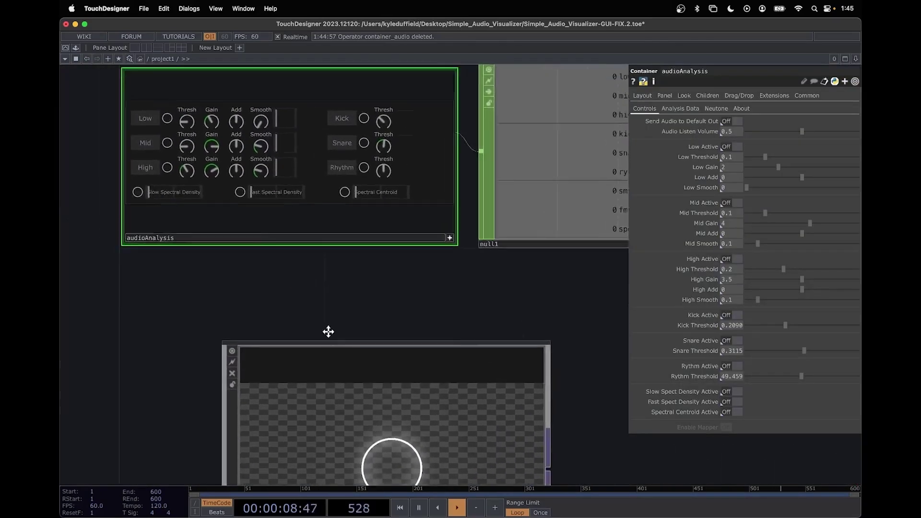
Step: Add an Audio Device In CHOP beside audioAnalysis and set its device to MacBook Pro Microphone
scroll(326, 331, up, 3)
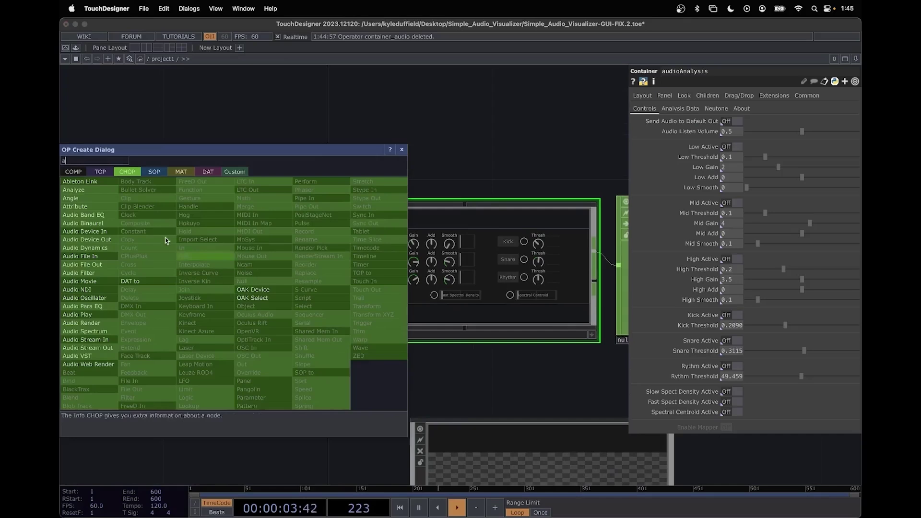
click(96, 232)
click(206, 322)
click(755, 128)
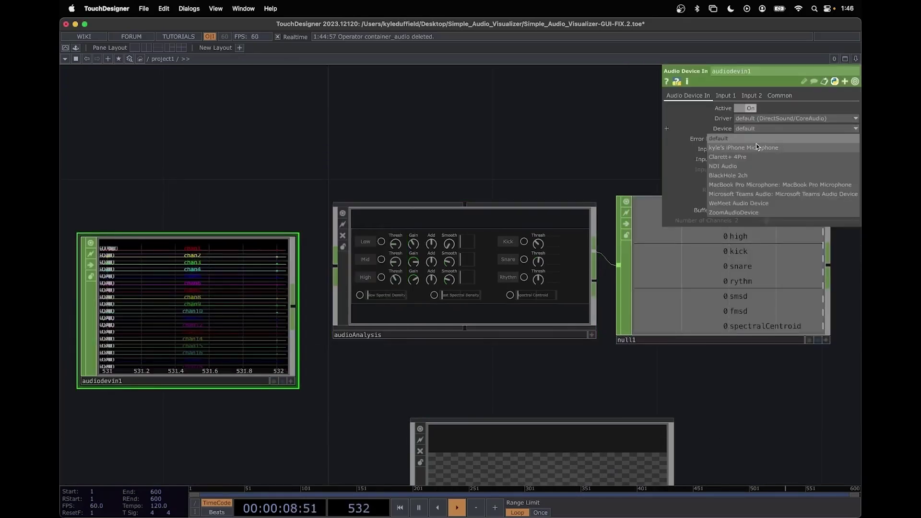
click(745, 185)
Step: Reposition audiodevin1 and connect its output to the audioAnalysis input
drag(187, 300, 146, 260)
drag(252, 267, 334, 266)
drag(376, 342, 296, 325)
scroll(336, 333, up, 3)
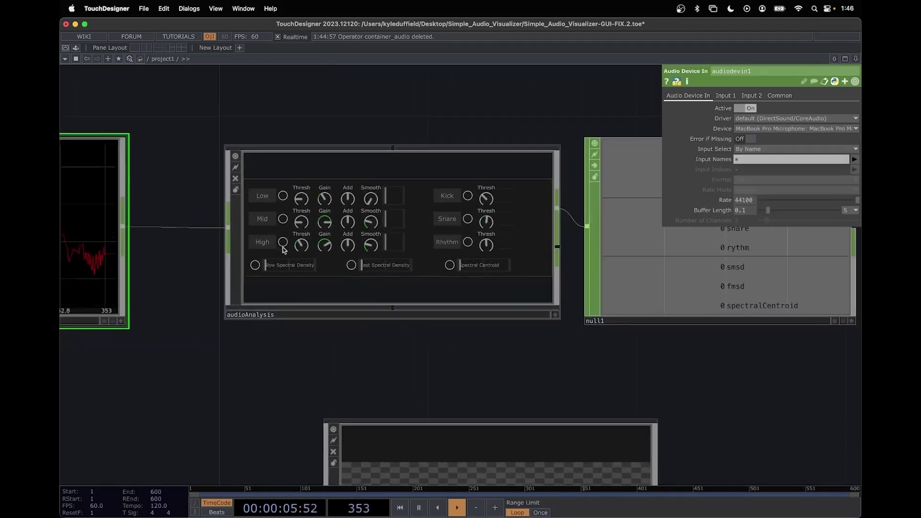
Step: Turn on the High, Mid and Low bands in audioAnalysis
click(283, 248)
scroll(285, 245, up, 5)
scroll(217, 295, down, 5)
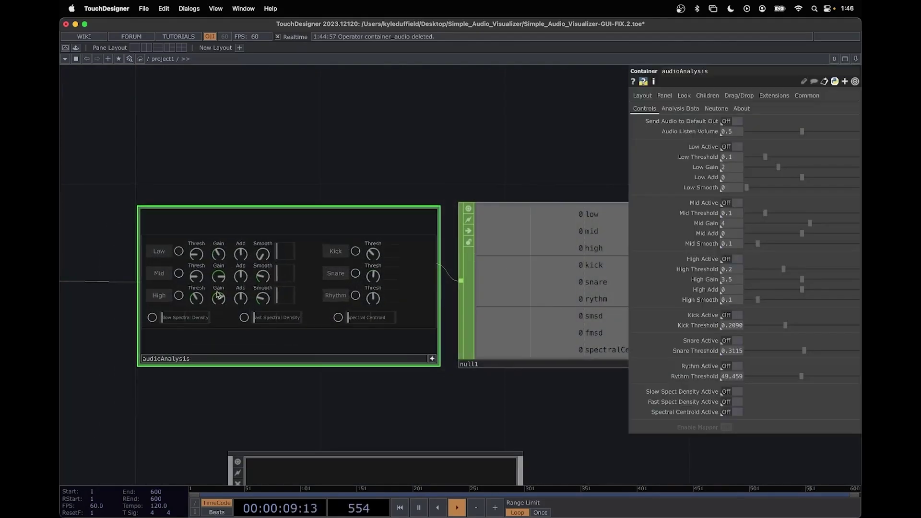
click(178, 295)
click(178, 273)
click(179, 251)
scroll(259, 364, down, 2)
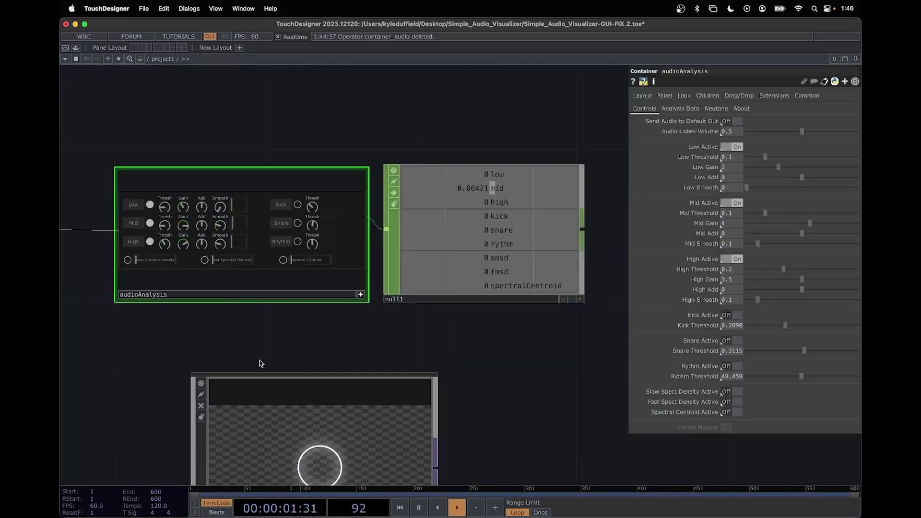
Step: Adjust the audioAnalysis band thresholds, the Mid gain and the High smoothing, leaving only the High band active
drag(259, 363, 345, 349)
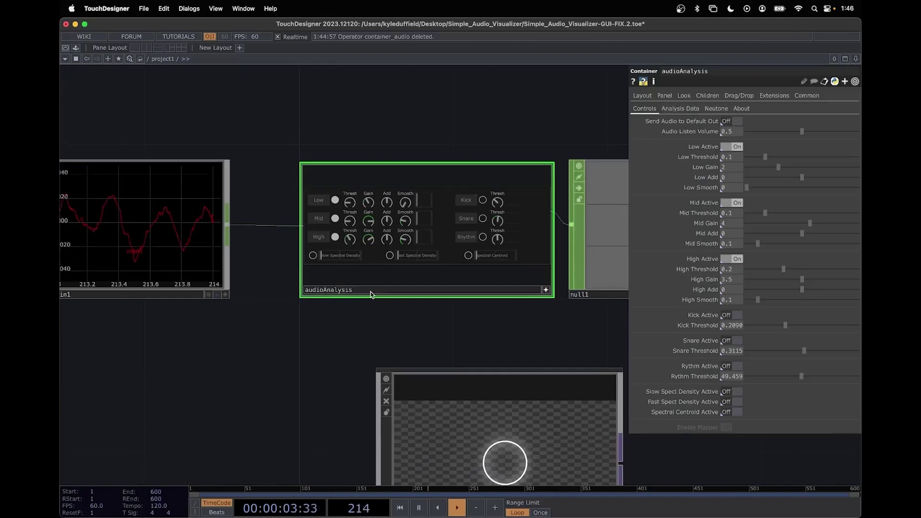
scroll(370, 292, up, 4)
drag(382, 392, 288, 366)
scroll(287, 366, down, 3)
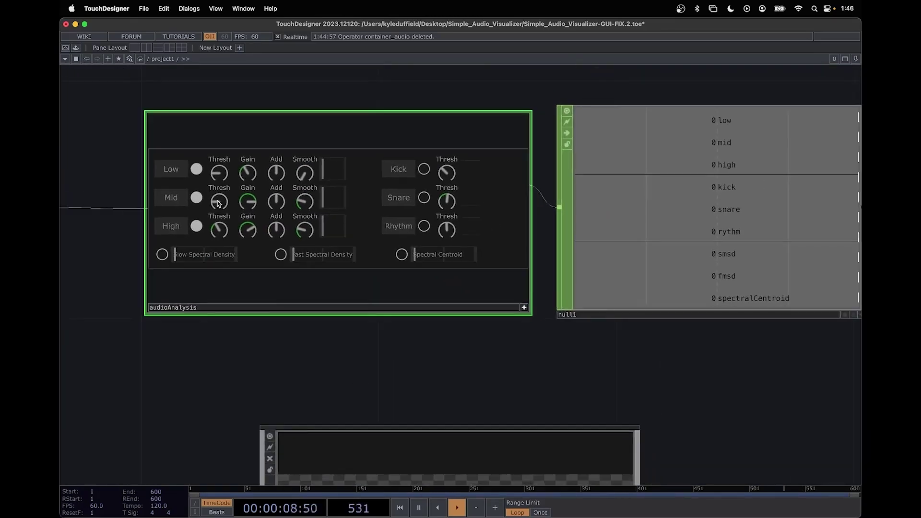
scroll(216, 204, down, 1)
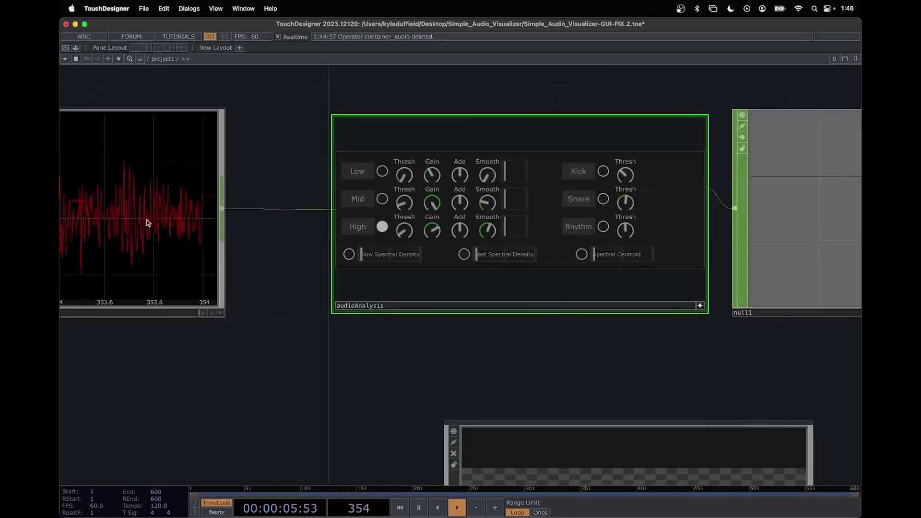
Step: Show the parameters of audiodevin1 and examine its microphone waveform
click(147, 223)
key(p)
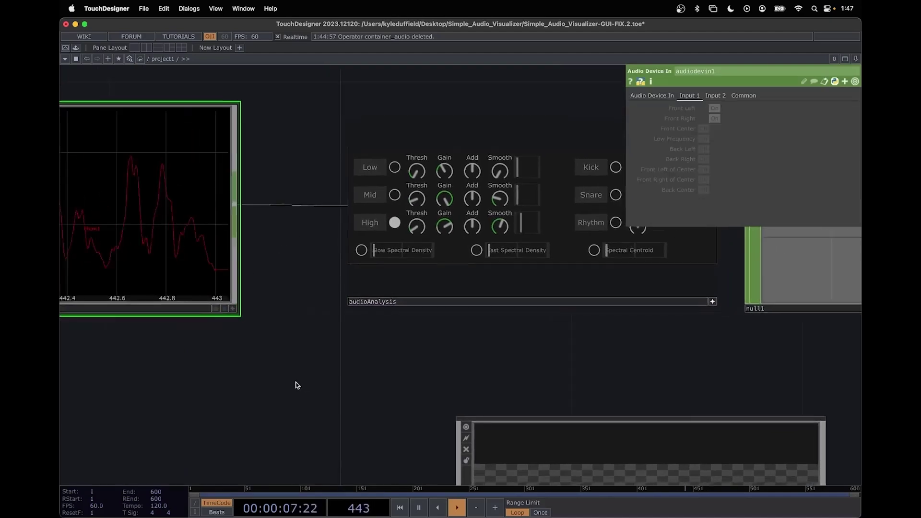
scroll(295, 383, down, 4)
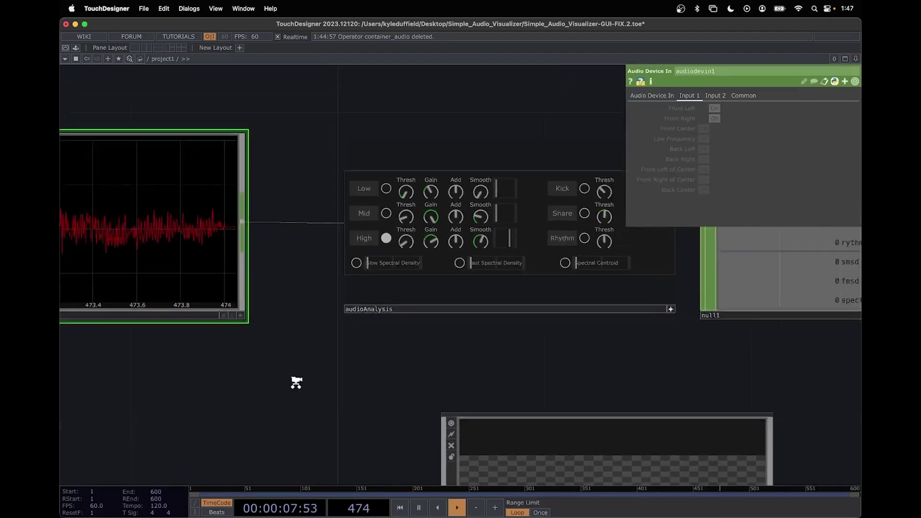
drag(302, 373, 299, 349)
scroll(300, 369, up, 3)
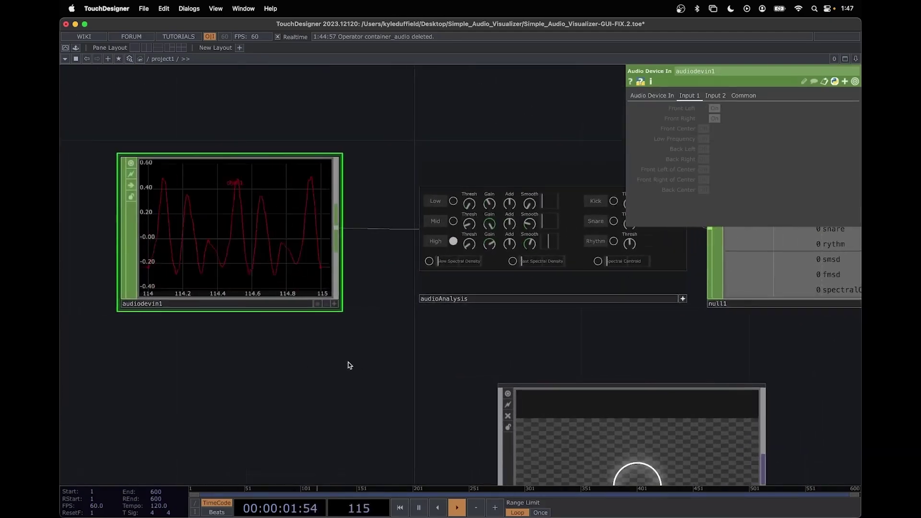
drag(320, 366, 257, 369)
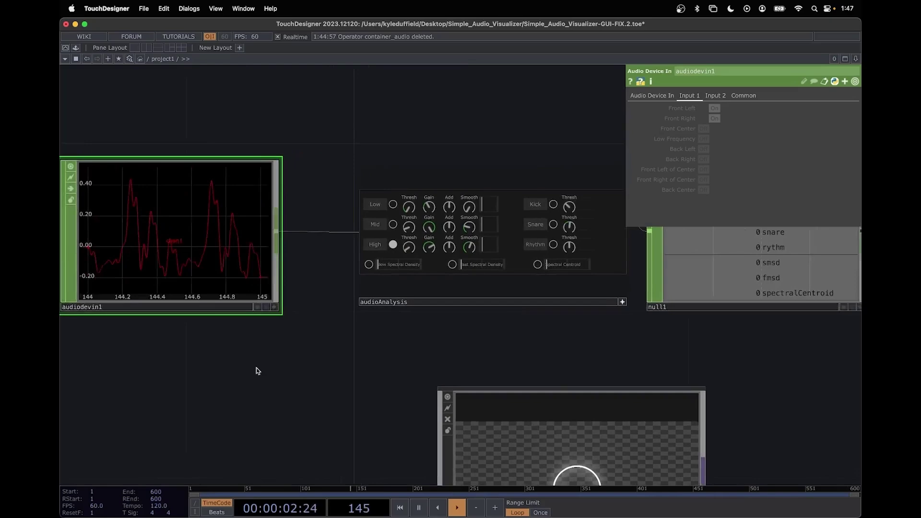
Step: Lower the High band's gain in audioAnalysis and check the high channel in null1
drag(409, 247, 409, 256)
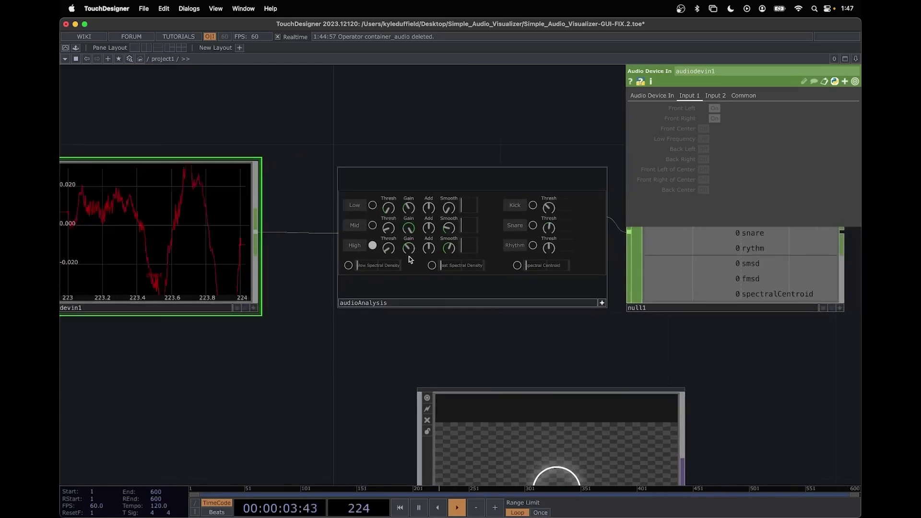
scroll(349, 325, right, 3)
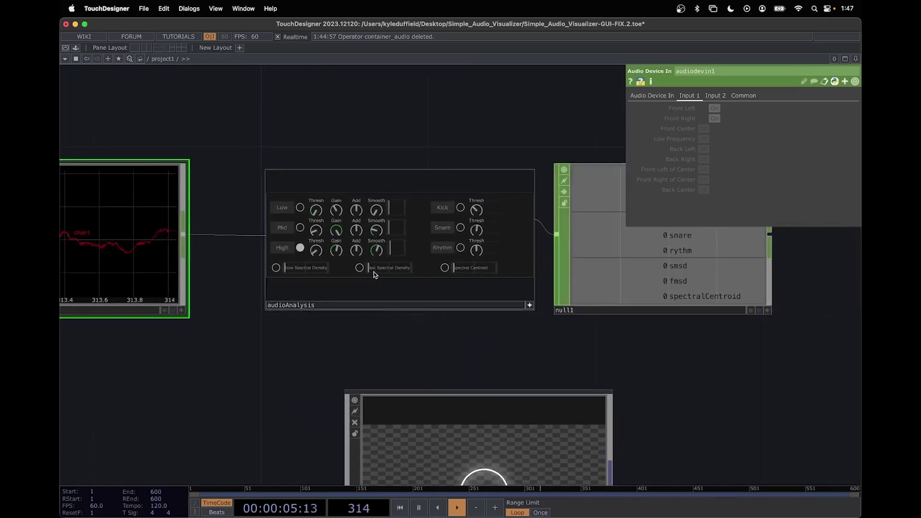
scroll(379, 307, up, 2)
scroll(398, 345, right, 2)
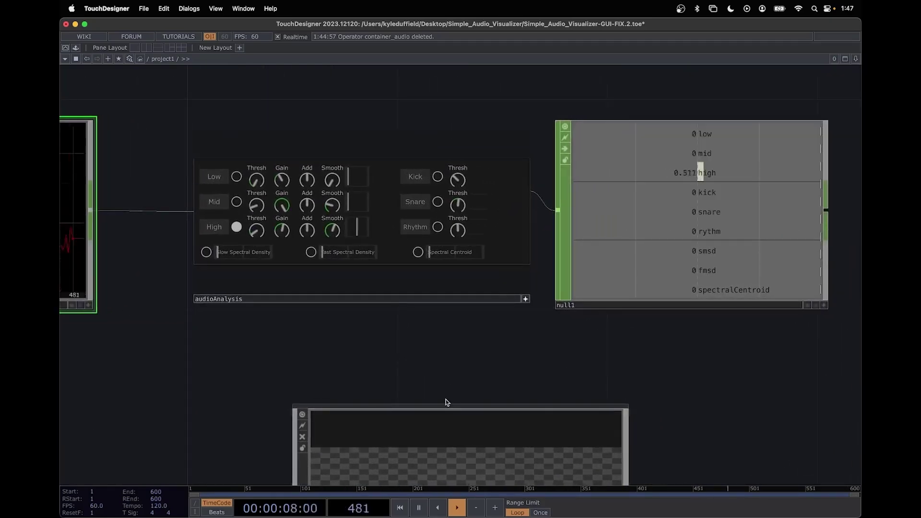
Step: Turn the Mid and Low bands of audioAnalysis back on alongside High
scroll(347, 343, left, 4)
click(332, 196)
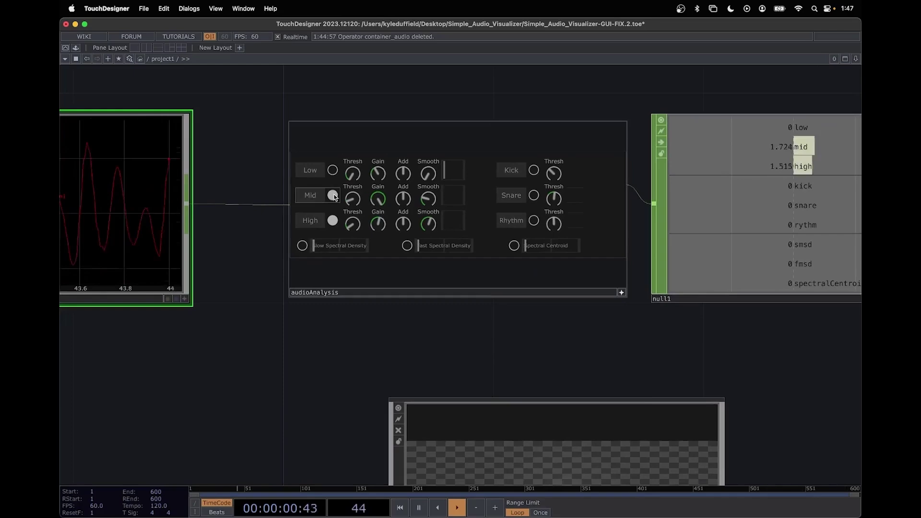
scroll(377, 337, right, 4)
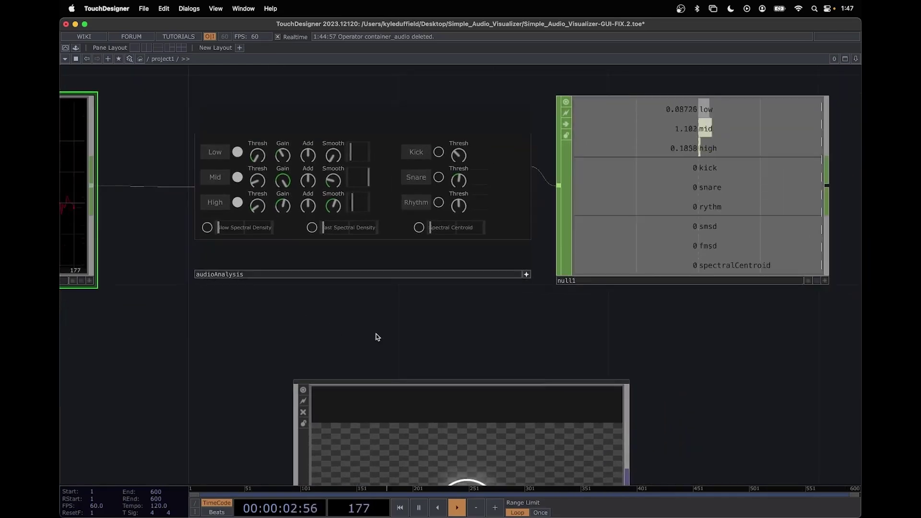
drag(807, 292, 502, 189)
scroll(281, 307, down, 1)
drag(545, 378, 747, 369)
scroll(563, 357, down, 2)
drag(351, 262, 359, 297)
scroll(360, 297, up, 2)
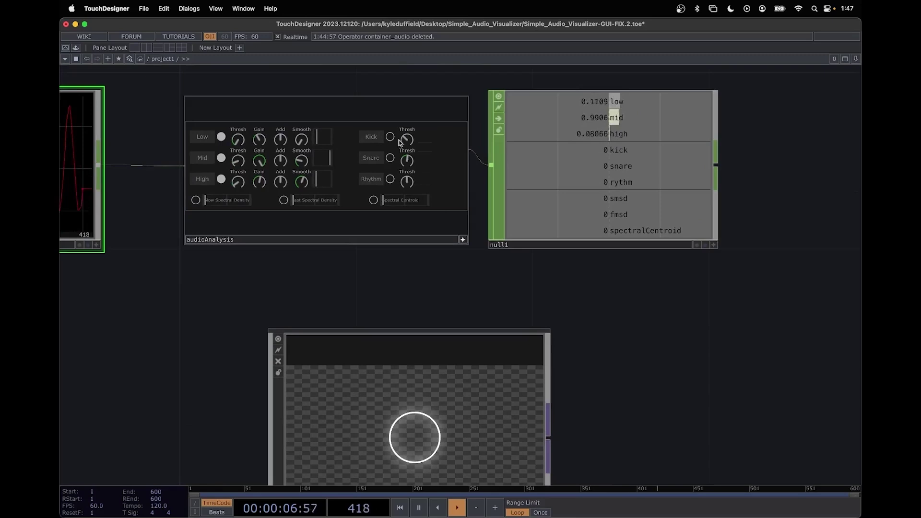
Step: Turn on Kick, Snare and Rhythm detection in audioAnalysis and reduce the height of the null1 node
scroll(413, 192, up, 3)
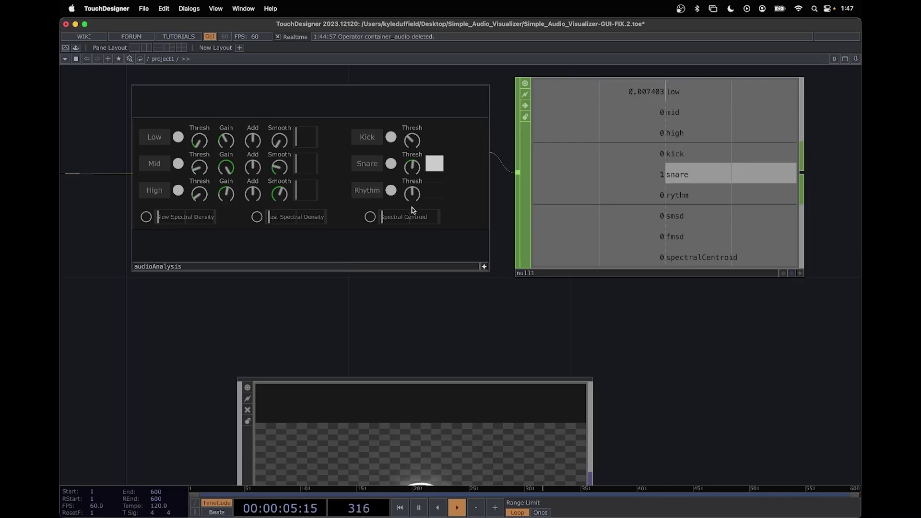
drag(628, 272, 627, 214)
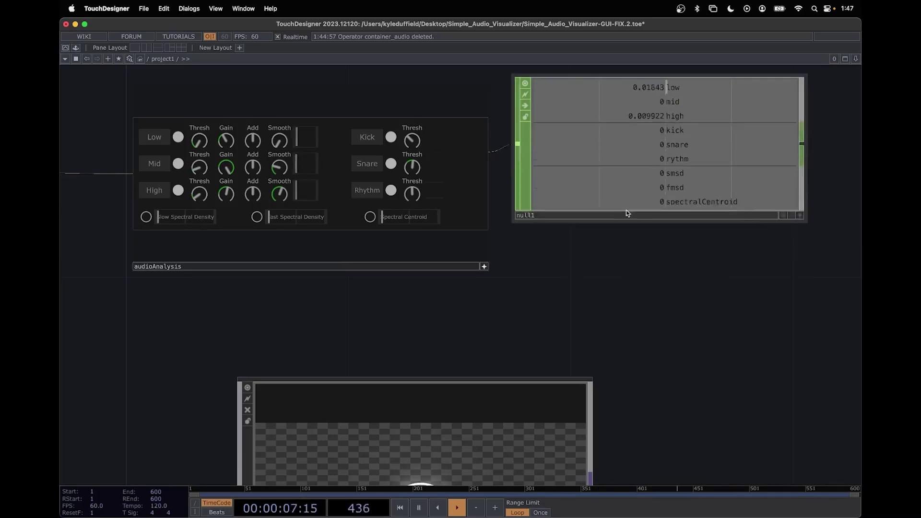
click(649, 218)
Step: Show the parameters of base_simple_visualizer1 and review its Effect and Visualizer settings
drag(701, 334, 590, 214)
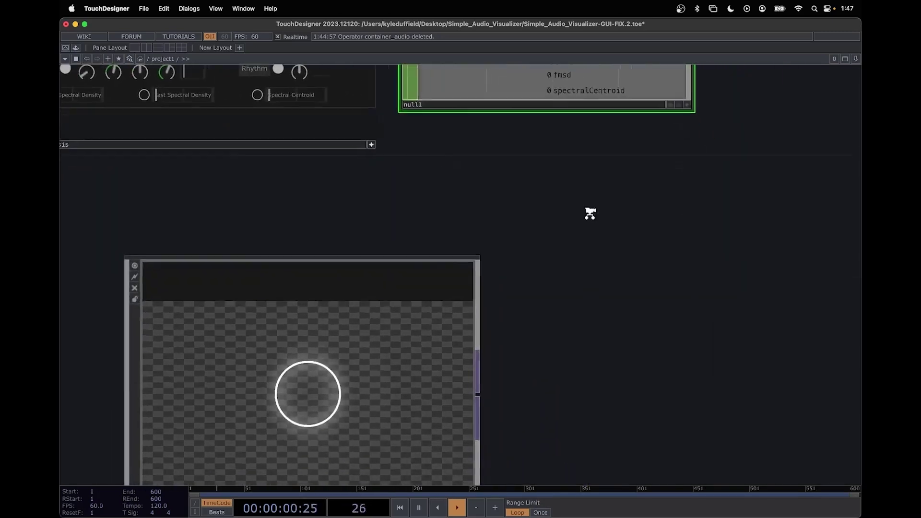
middle_drag(590, 213, 583, 276)
drag(556, 157, 575, 210)
drag(597, 252, 529, 251)
middle_drag(529, 252, 526, 269)
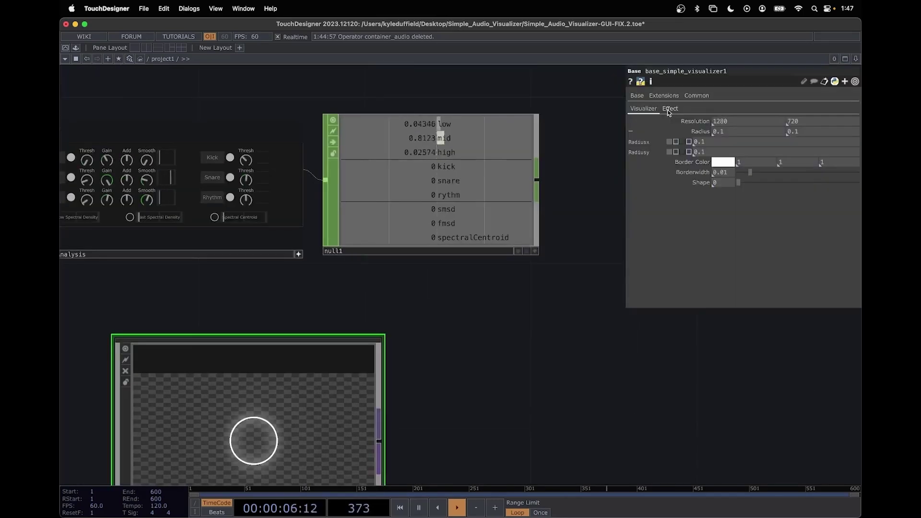
click(670, 109)
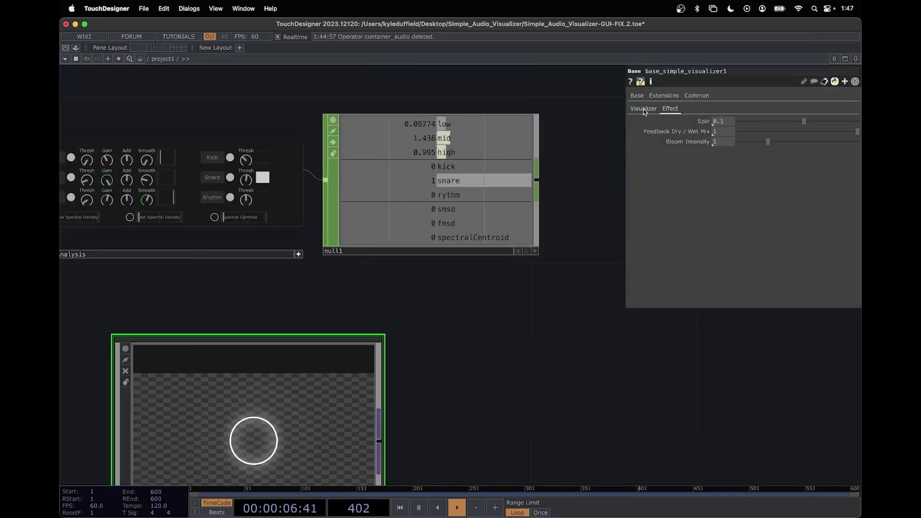
click(643, 110)
Step: Make null1's viewer active and link its mid channel to the visualizer's Radius X and Radius Y as CHOP references
drag(508, 347, 551, 363)
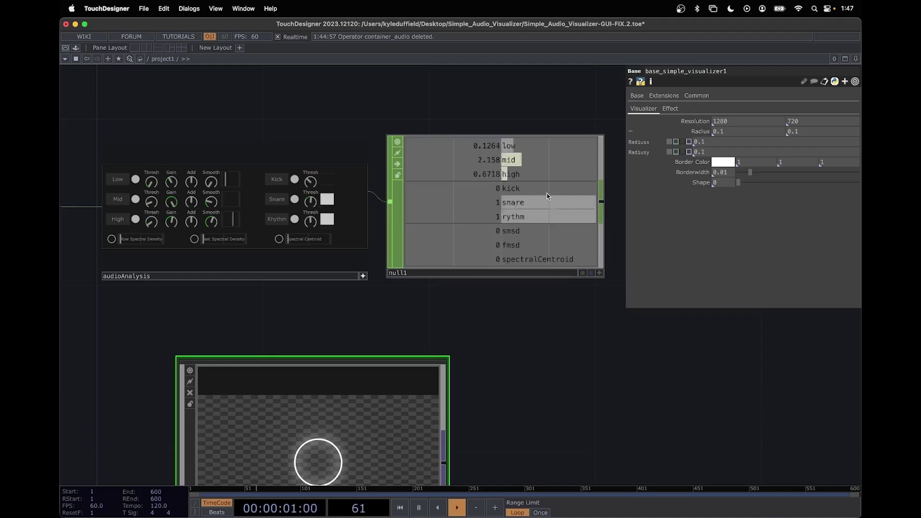
click(599, 273)
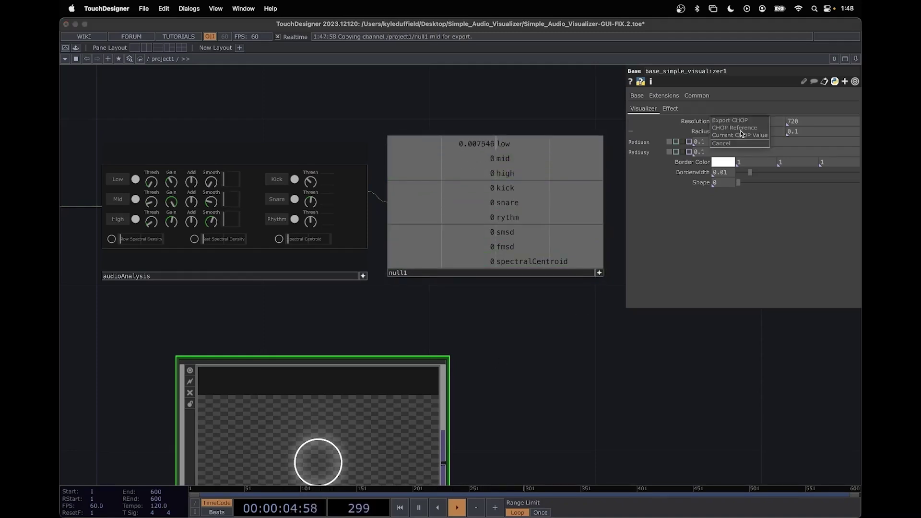
click(739, 128)
drag(541, 158, 806, 133)
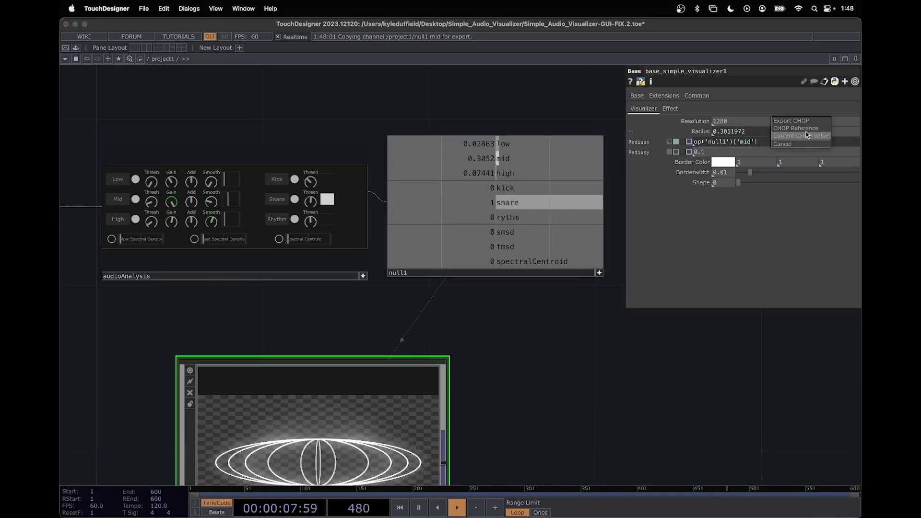
click(807, 128)
Step: Raise the Mid band's smoothing in audioAnalysis and check how the visualizer's circles react
drag(557, 392, 540, 303)
drag(546, 338, 592, 400)
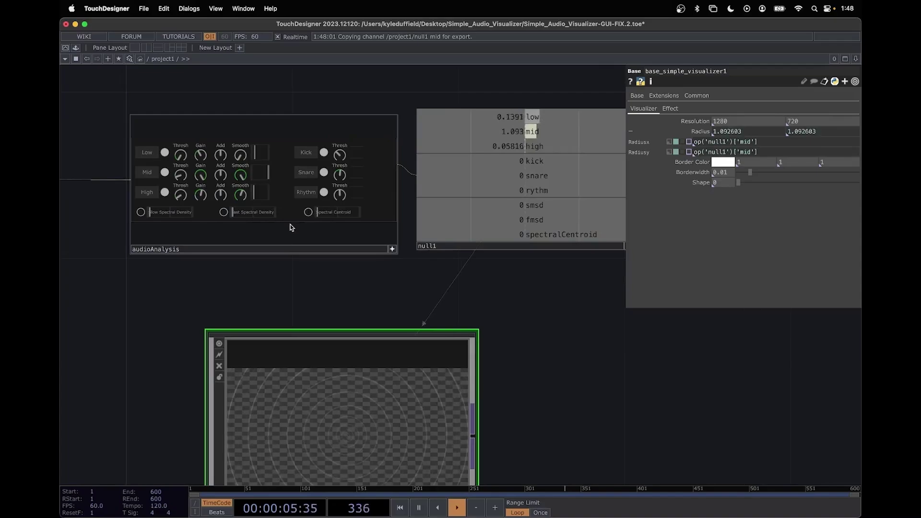
Step: Look inside audioAnalysis at the Low Mid High network, inspect filter1, and return to the project network
scroll(175, 204, up, 10)
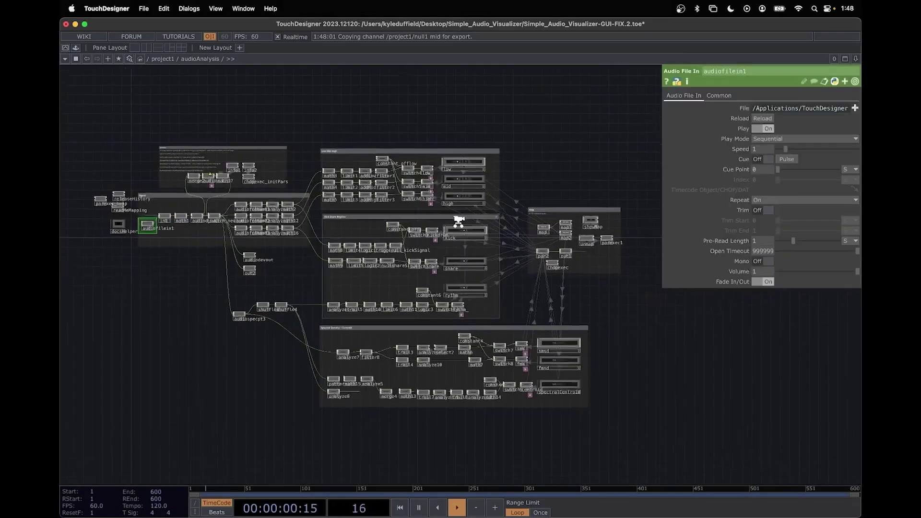
scroll(456, 222, up, 3)
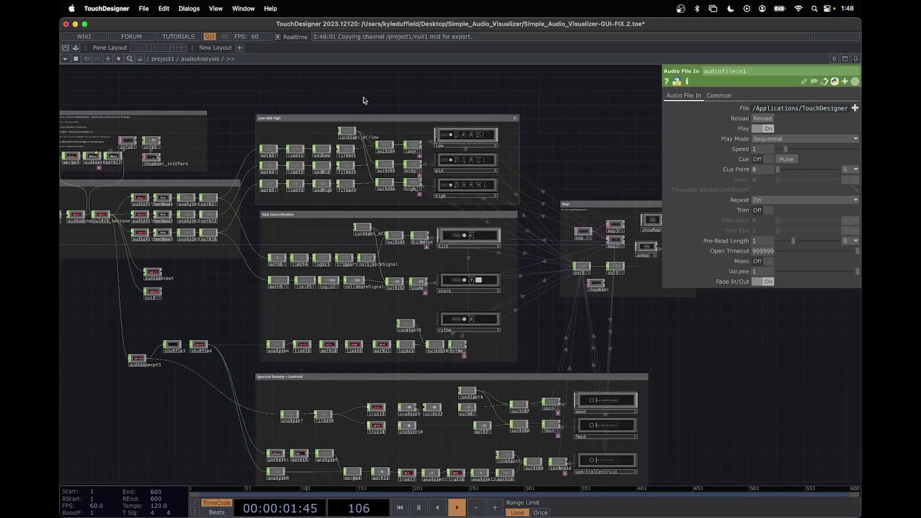
scroll(350, 160, up, 5)
click(351, 185)
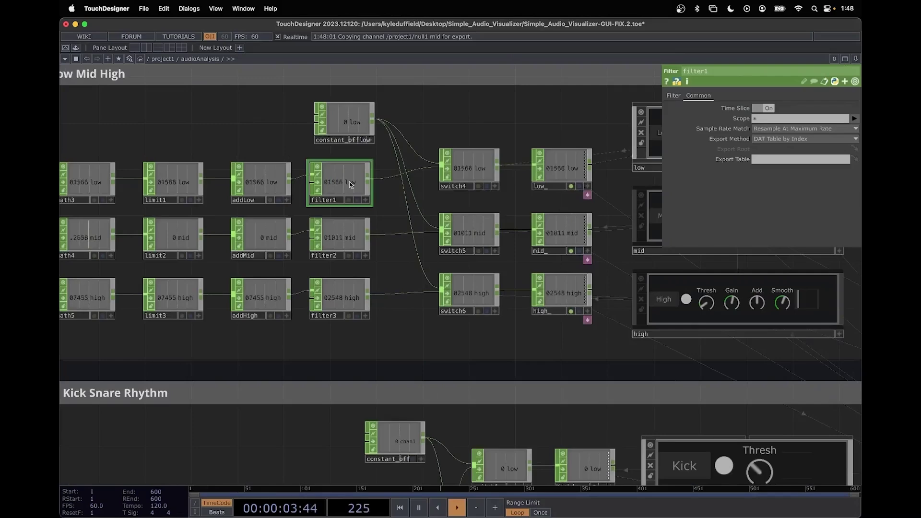
key(u)
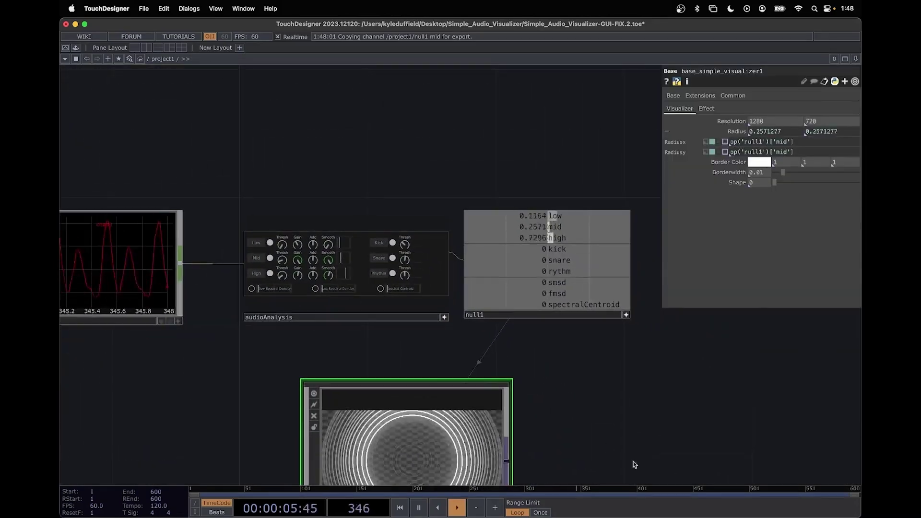
Step: Lower the Mid band's gain and smoothing and the Snare threshold in audioAnalysis
drag(604, 448, 584, 341)
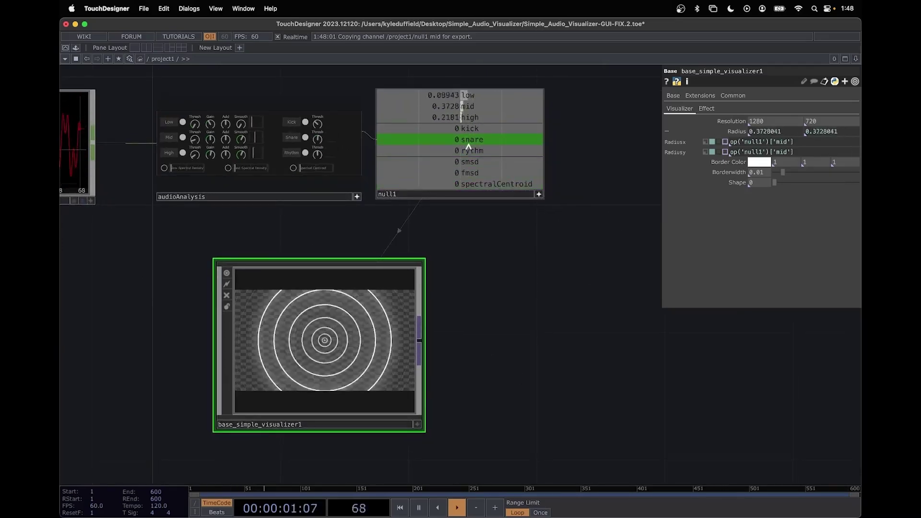
scroll(594, 203, up, 5)
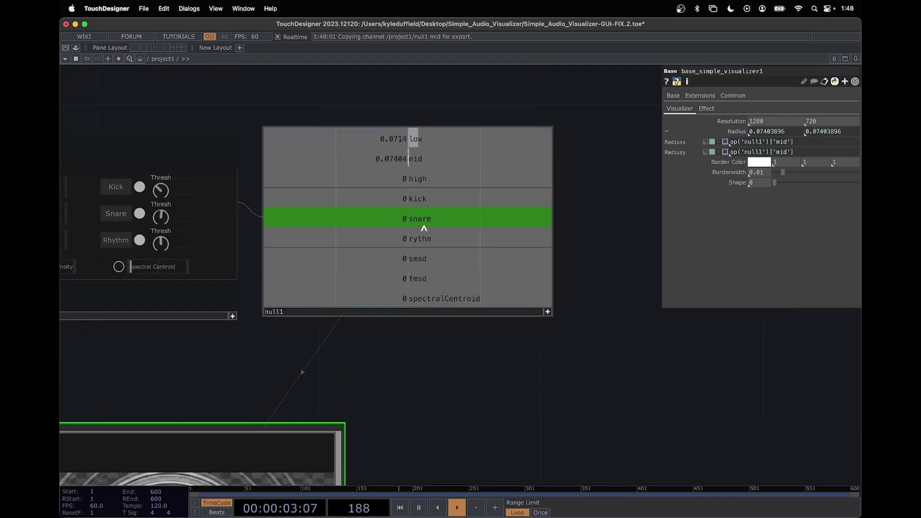
scroll(546, 371, left, 3)
scroll(591, 377, left, 3)
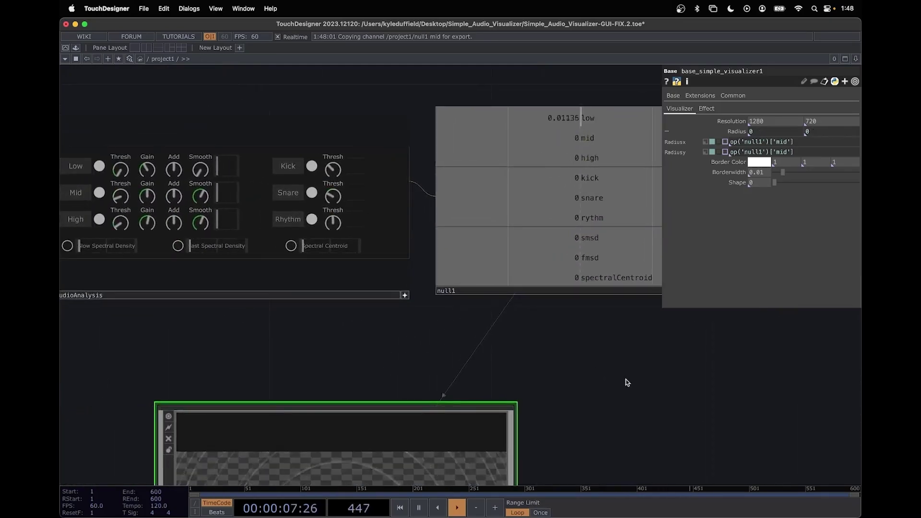
Step: Link null1's snare channel to the Shape parameter of base_simple_visualizer1 as a CHOP reference
scroll(627, 380, right, 3)
scroll(627, 380, down, 2)
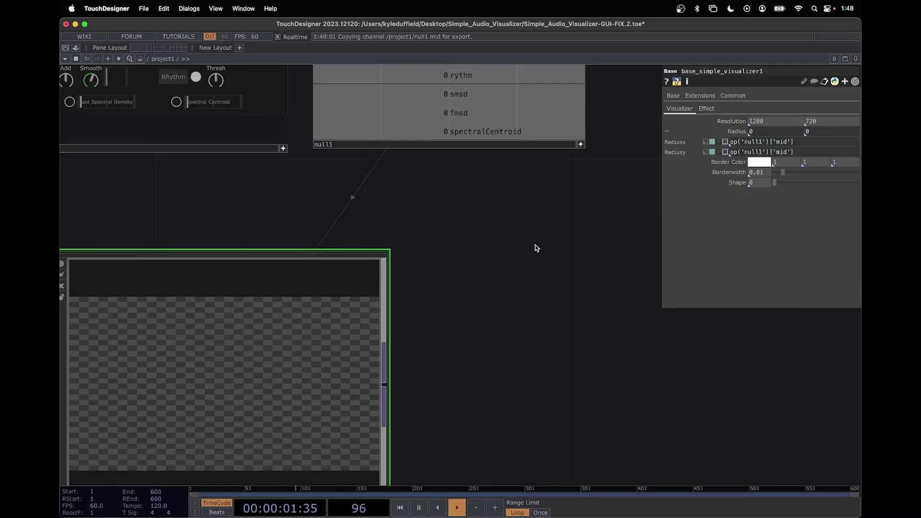
scroll(531, 345, up, 5)
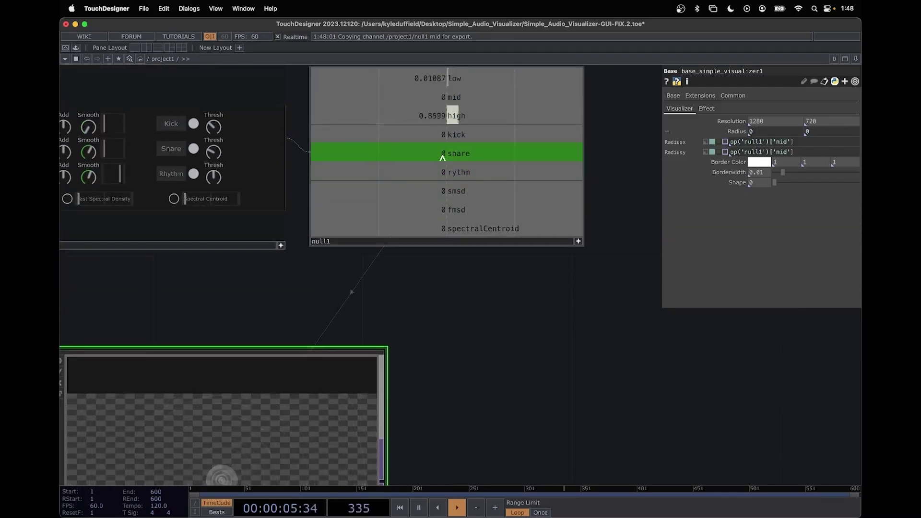
drag(442, 154, 753, 183)
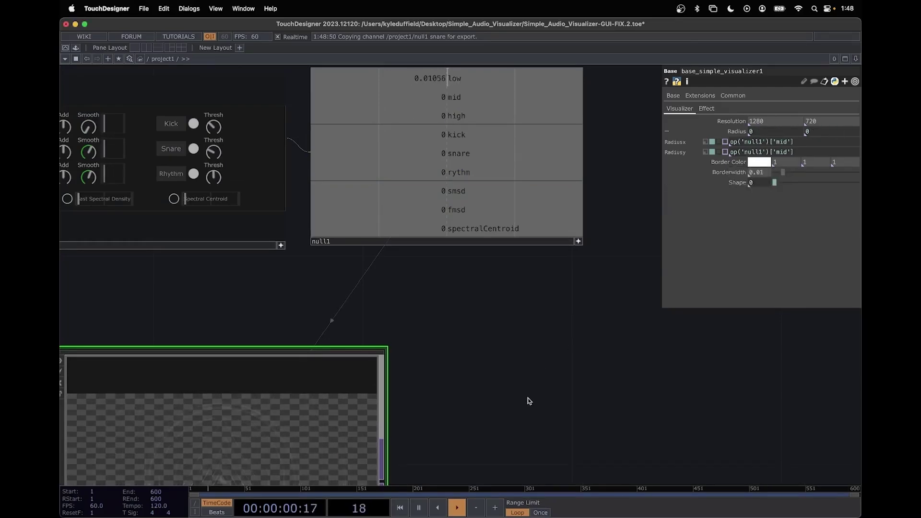
Step: Examine how base_simple_visualizer1 changes its shape and radius in response to the microphone input
drag(524, 436, 536, 319)
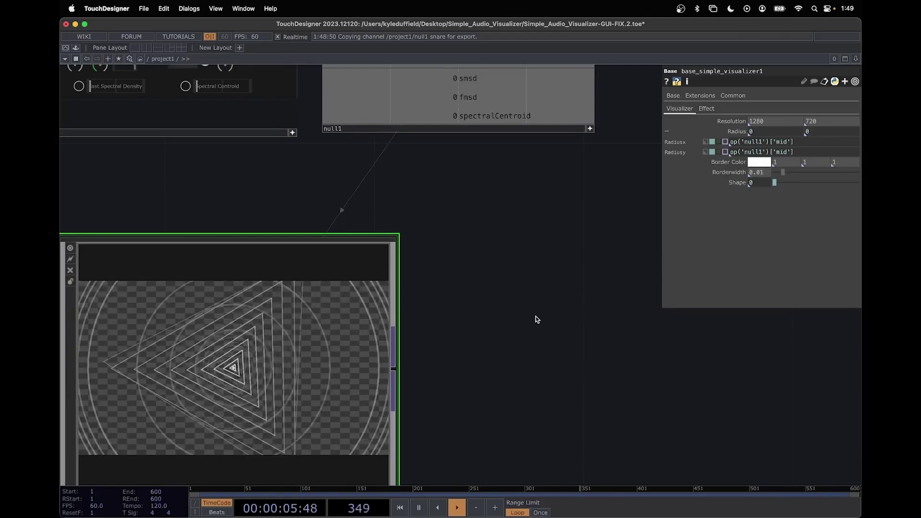
drag(536, 351, 582, 324)
scroll(539, 329, down, 1)
scroll(538, 329, down, 2)
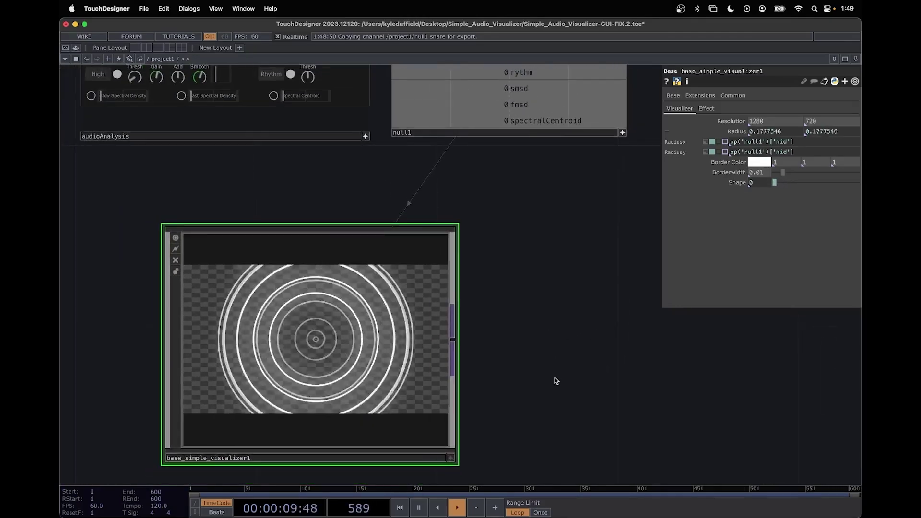
drag(538, 363, 554, 418)
scroll(554, 419, down, 1)
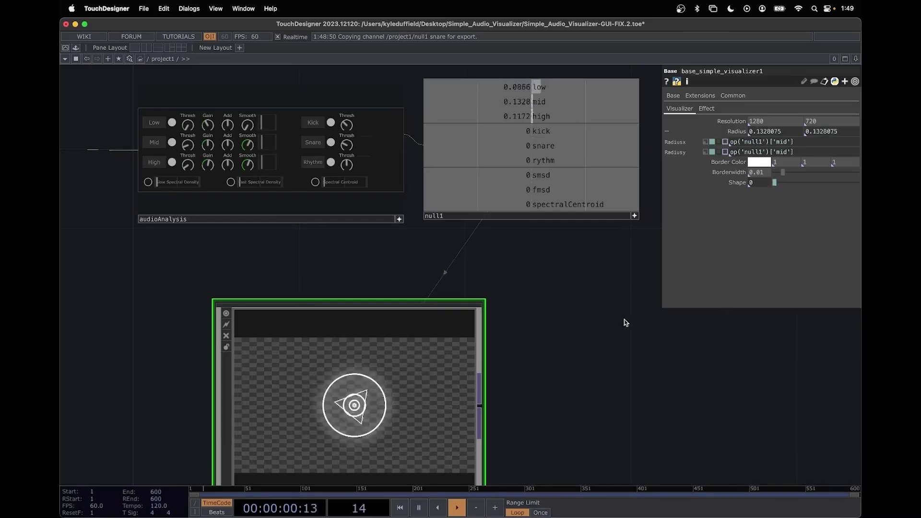
drag(499, 360, 643, 328)
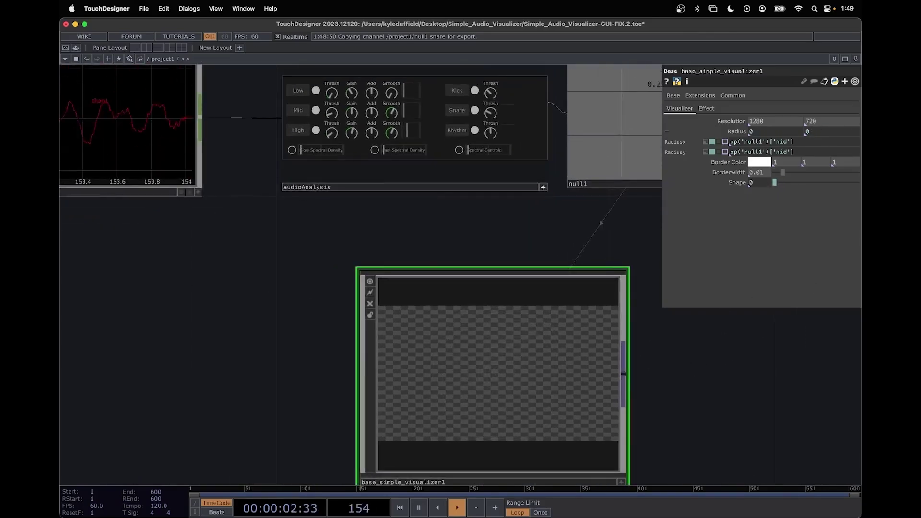
drag(787, 411, 641, 428)
scroll(645, 432, down, 2)
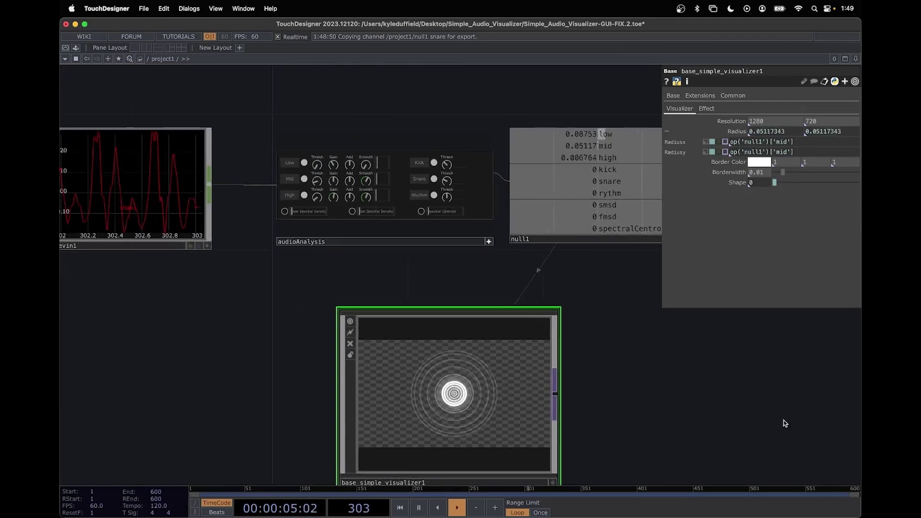